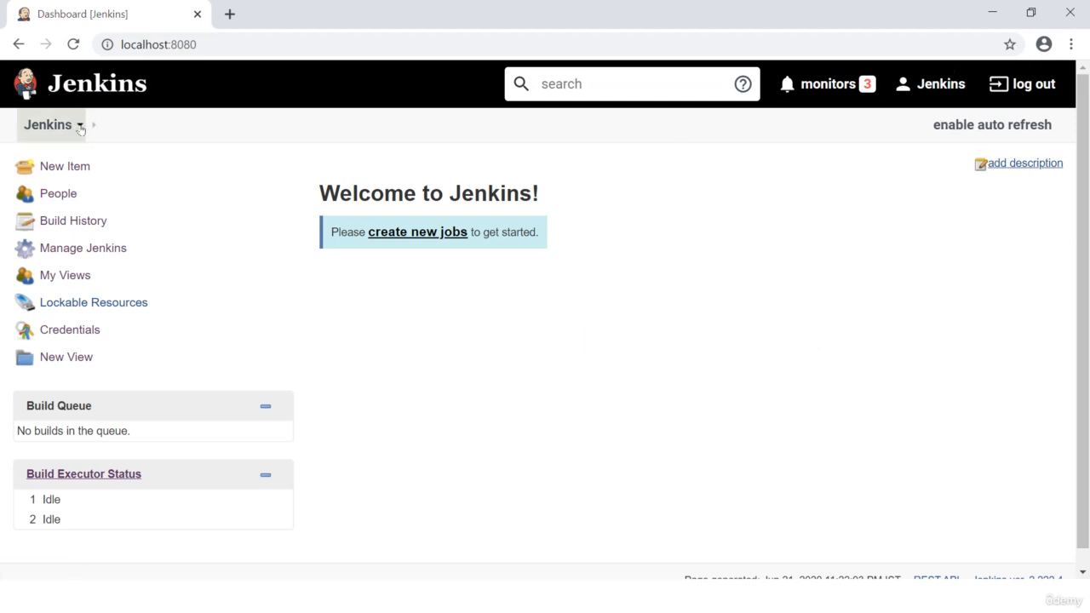
Step: Open the Global Tool Configuration page under Manage Jenkins
click(80, 128)
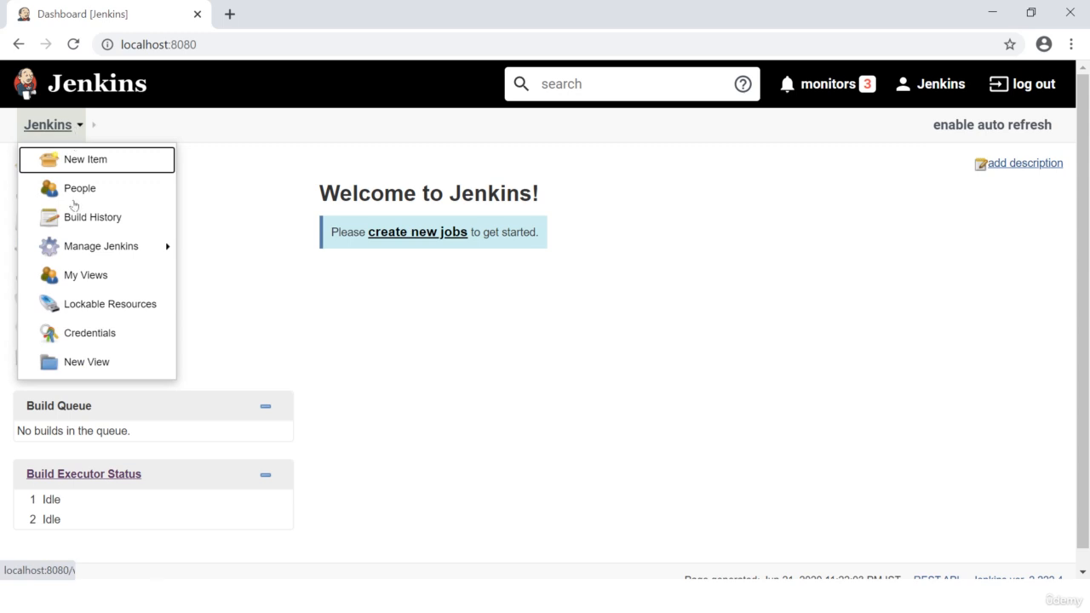
mouse_move(149, 245)
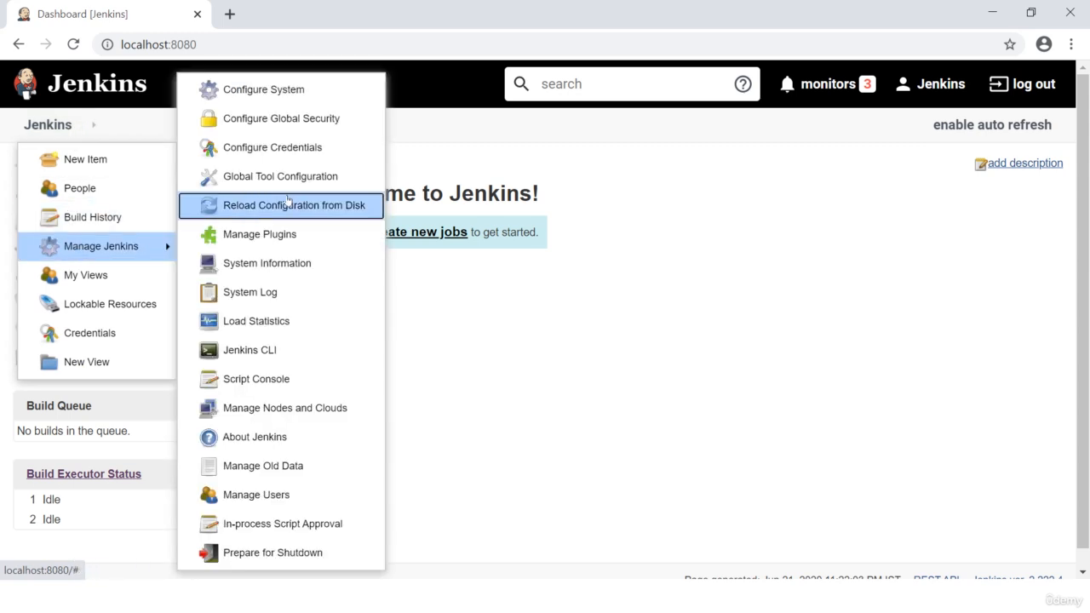
click(327, 177)
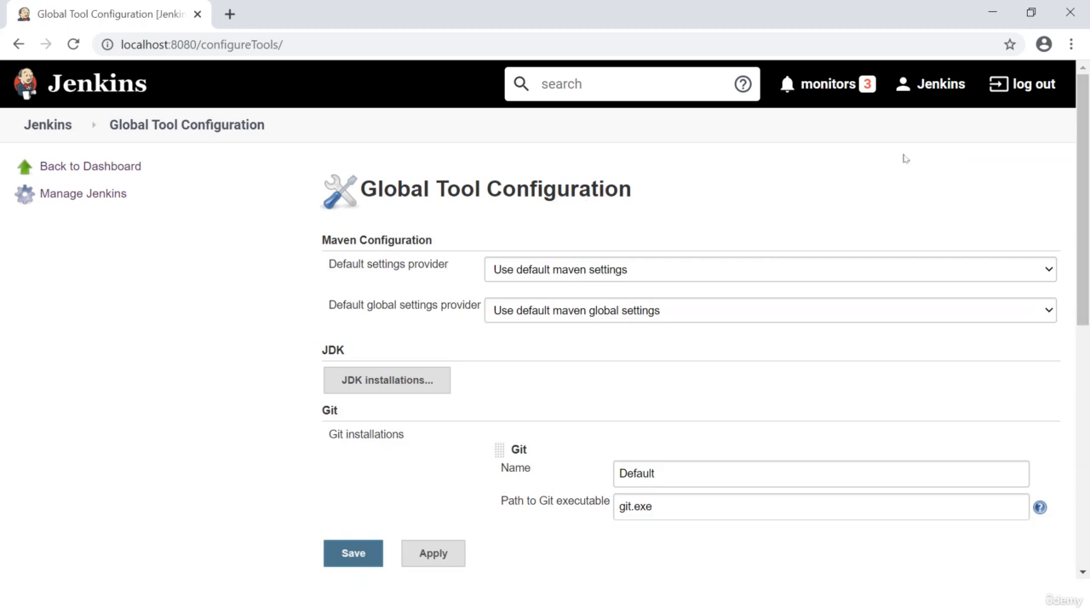
Step: Try "Settings file in filesystem" as the default Maven settings provider, restore "Use default maven settings", and check the global provider's options
scroll(905, 158, down, 1)
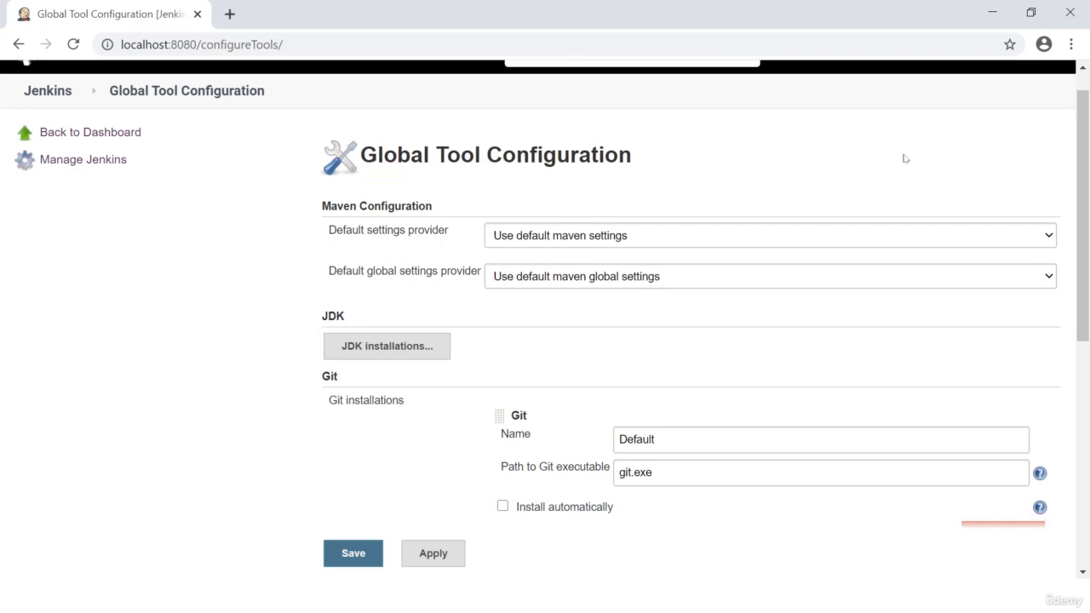
scroll(905, 158, down, 1)
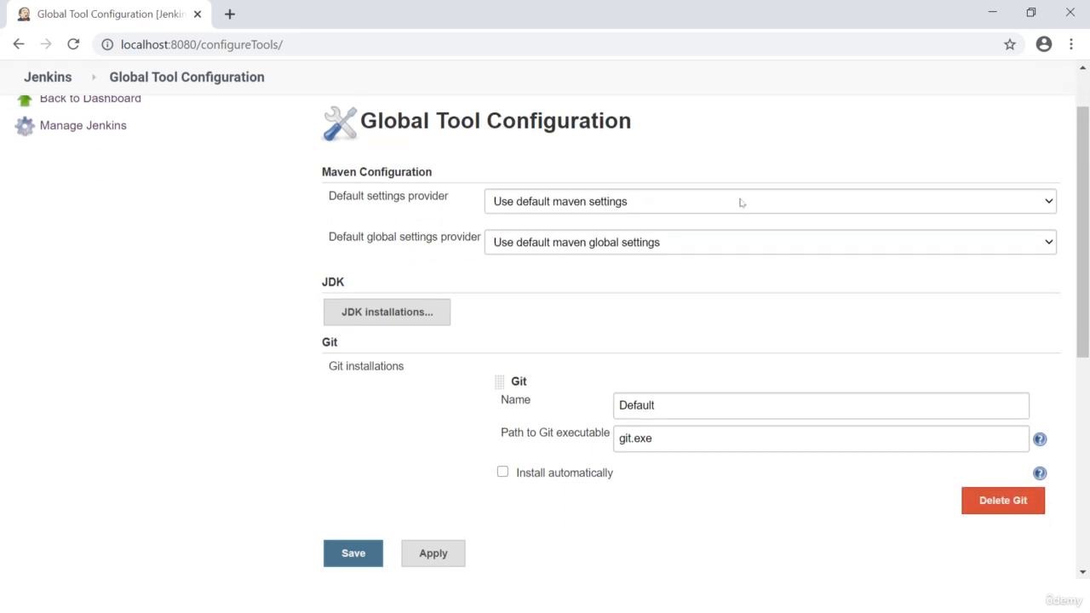
click(686, 203)
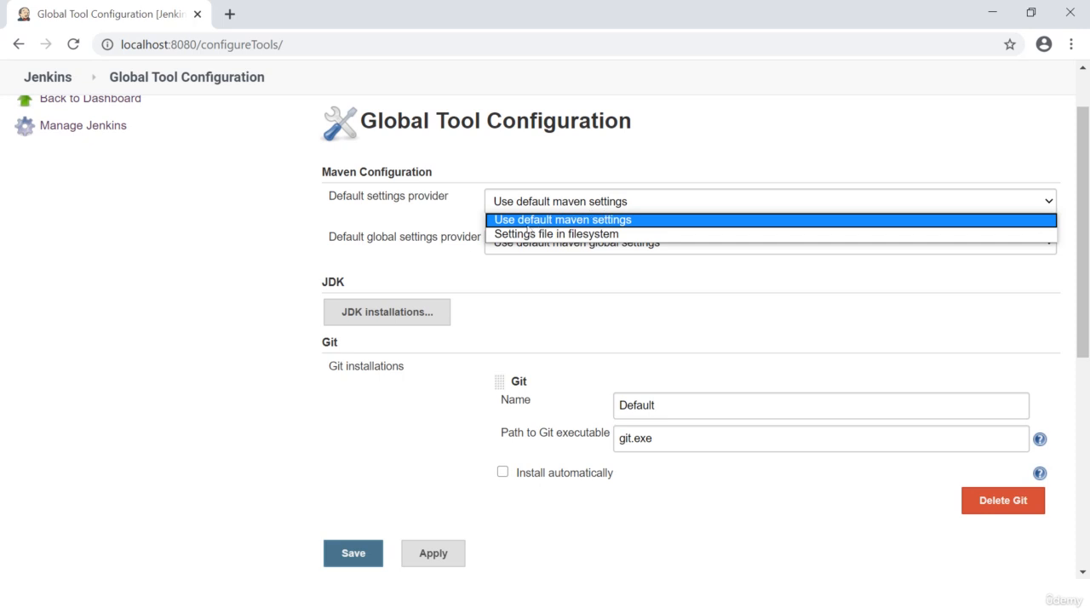
click(556, 233)
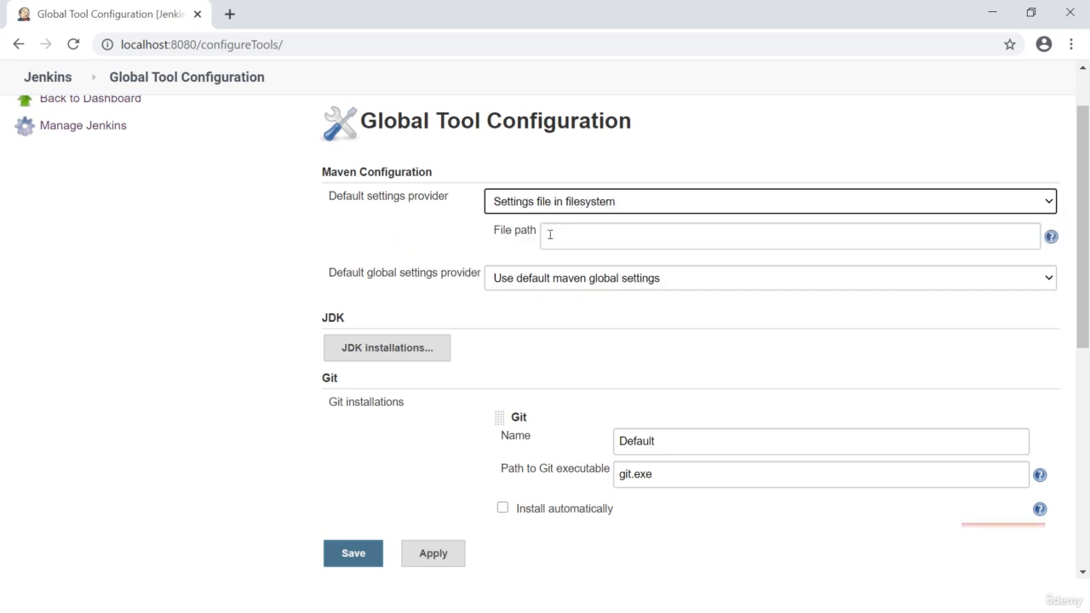
click(550, 234)
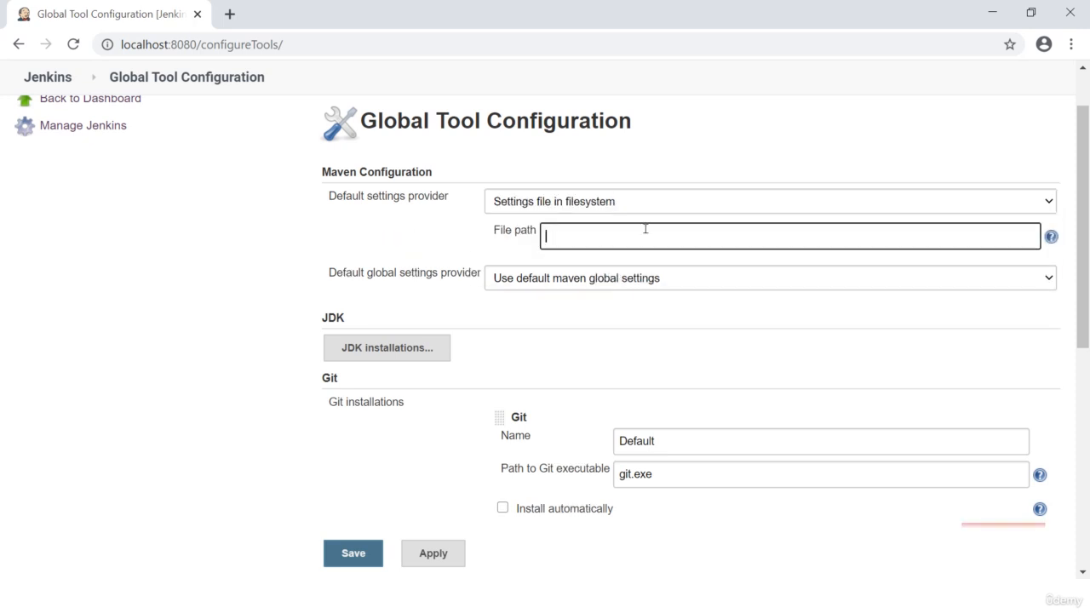
click(688, 200)
click(593, 220)
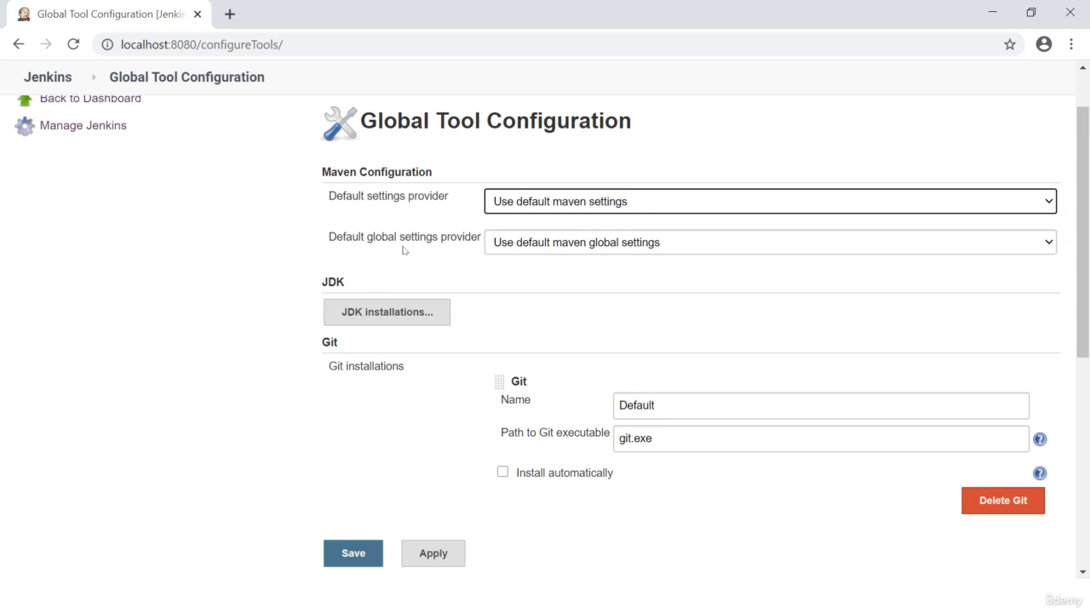
click(559, 243)
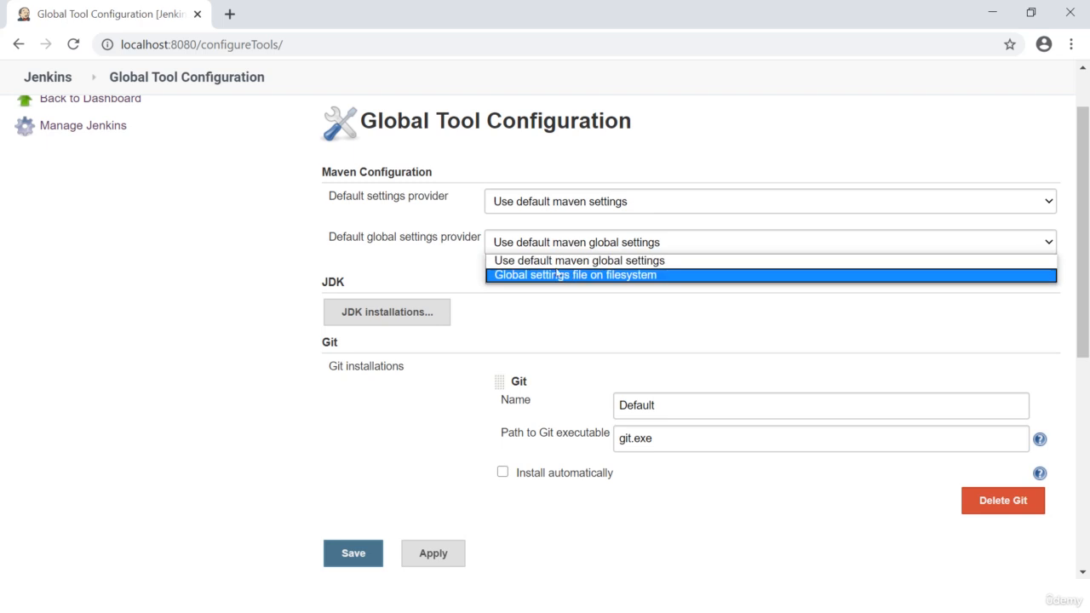
click(404, 271)
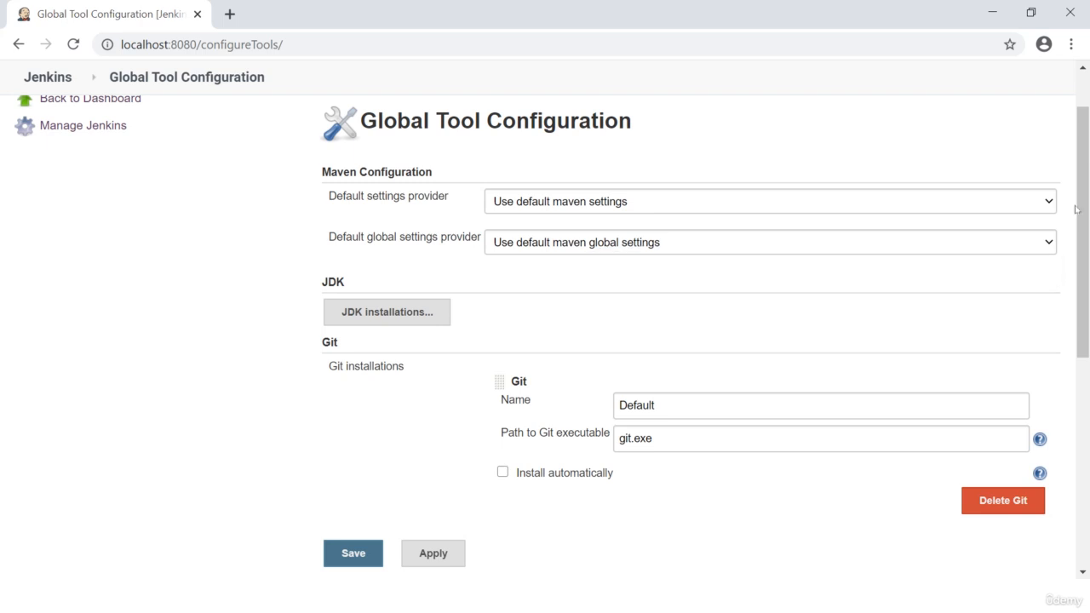
Step: Expand the JDK installations and examine the configured JDK's name and JAVA_HOME path
scroll(1076, 209, down, 2)
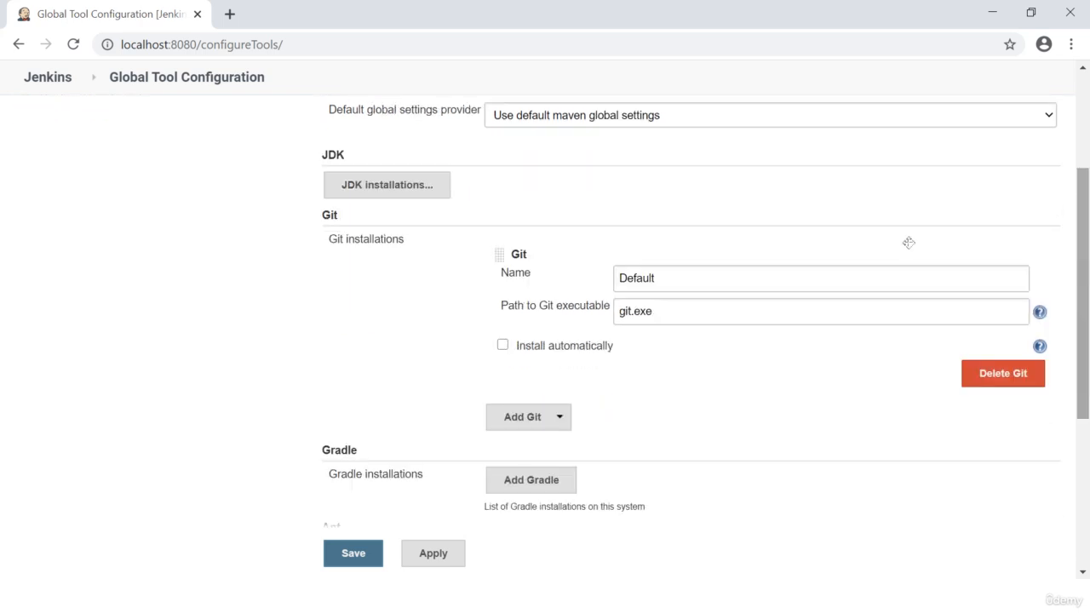
click(417, 188)
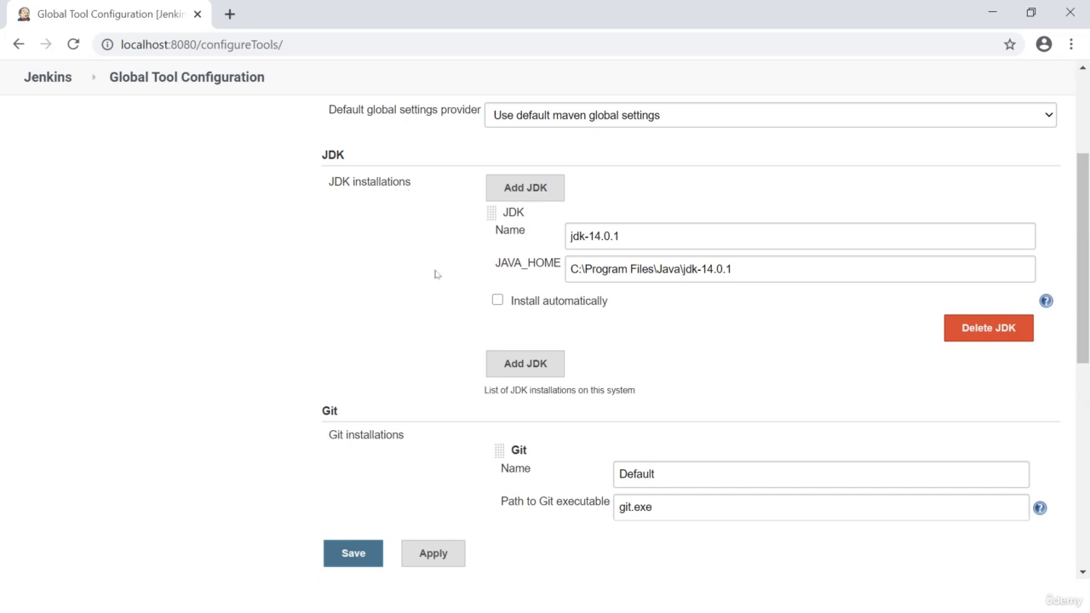
drag(642, 235, 480, 218)
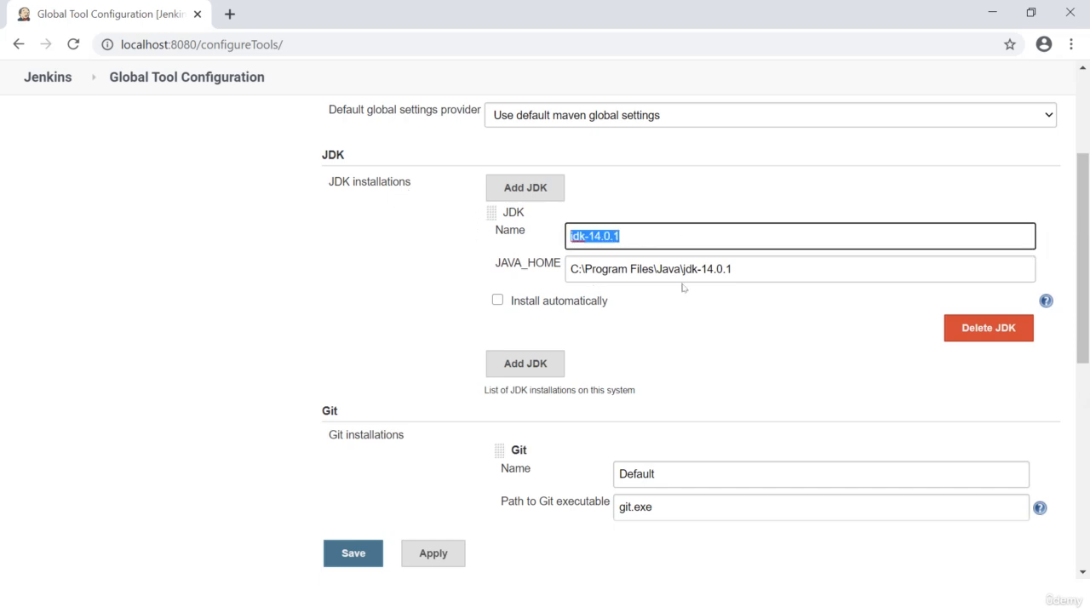
drag(801, 267, 511, 212)
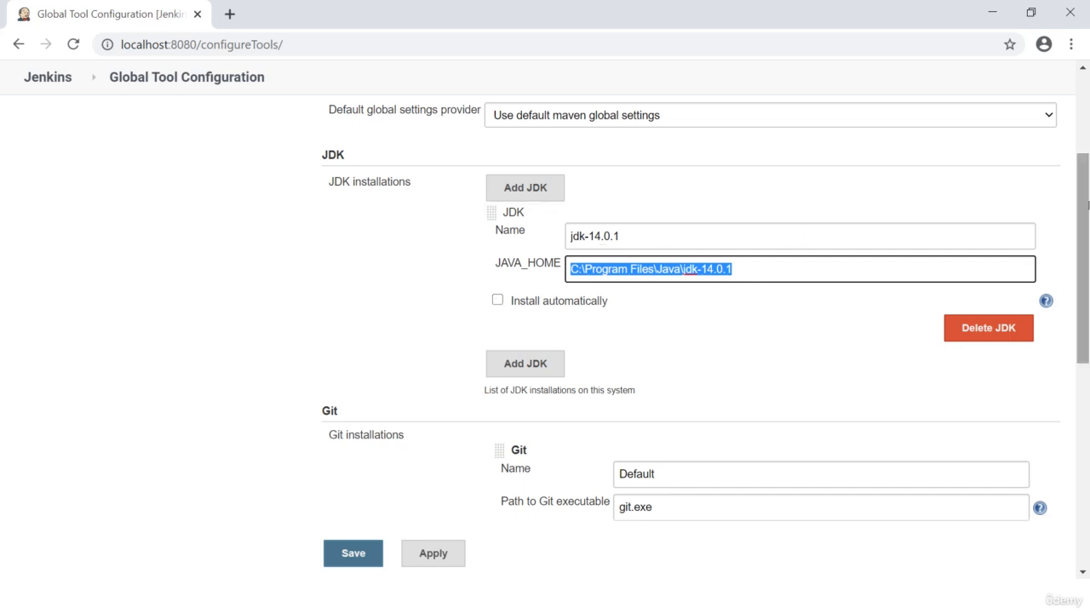
Step: Try the automatic installation option for the JDK, then disable it again
scroll(572, 230, down, 1)
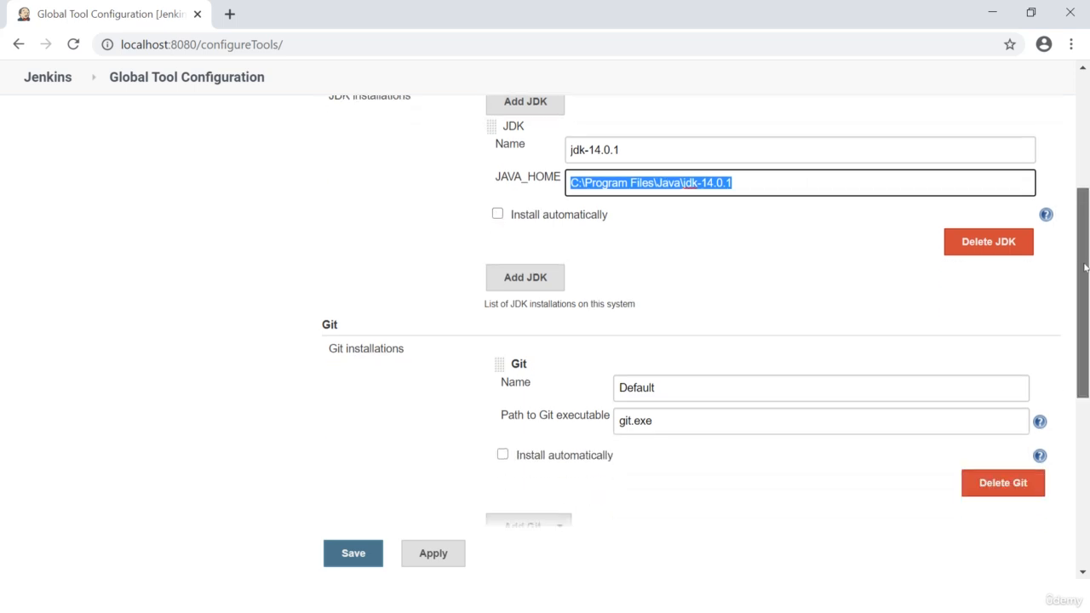
click(497, 204)
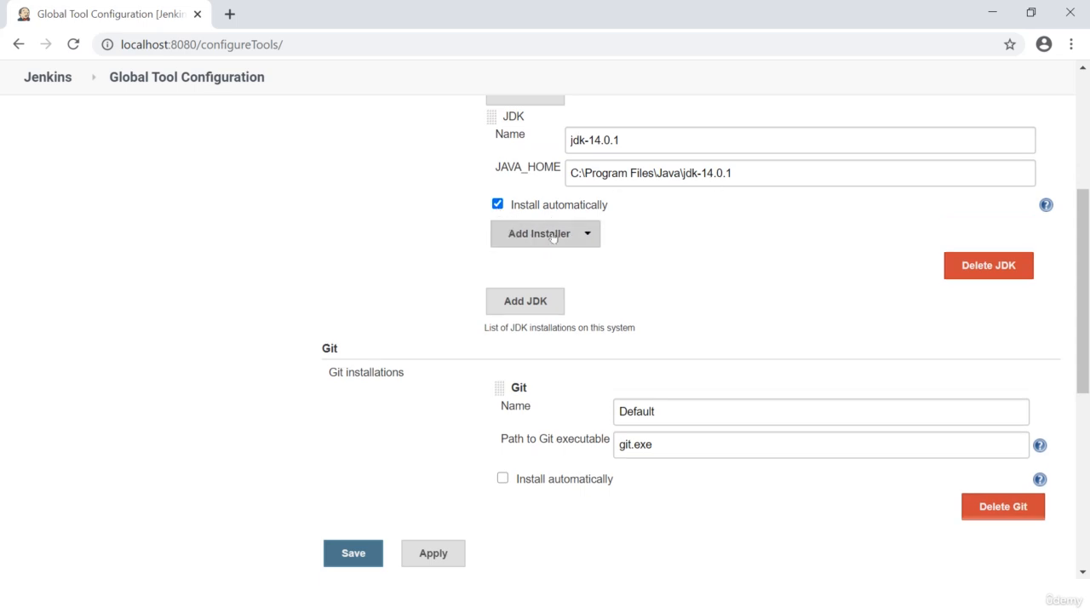
click(496, 204)
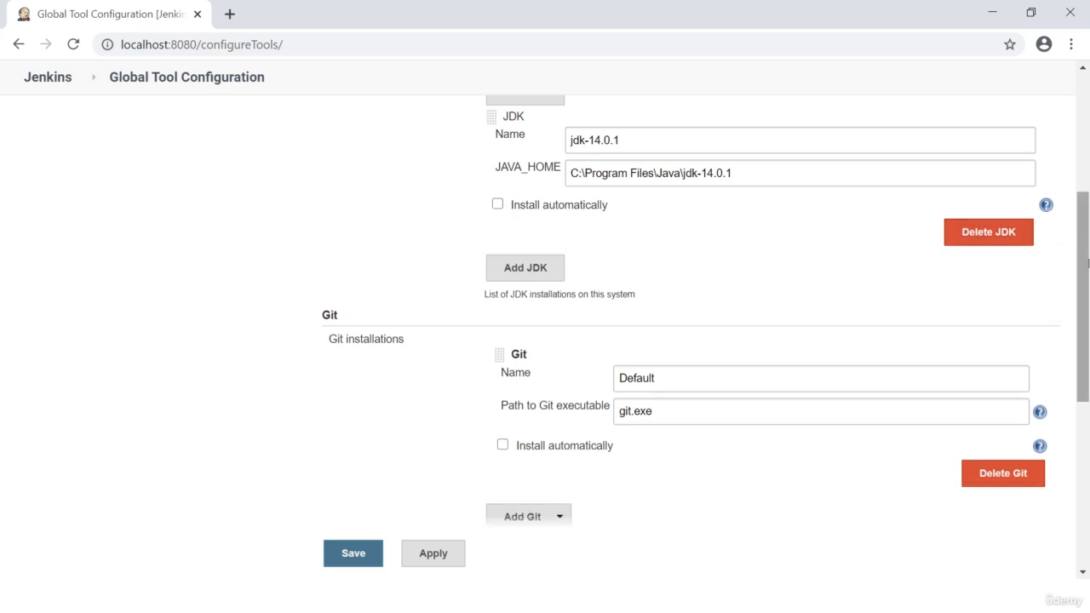
right_click(869, 144)
click(752, 248)
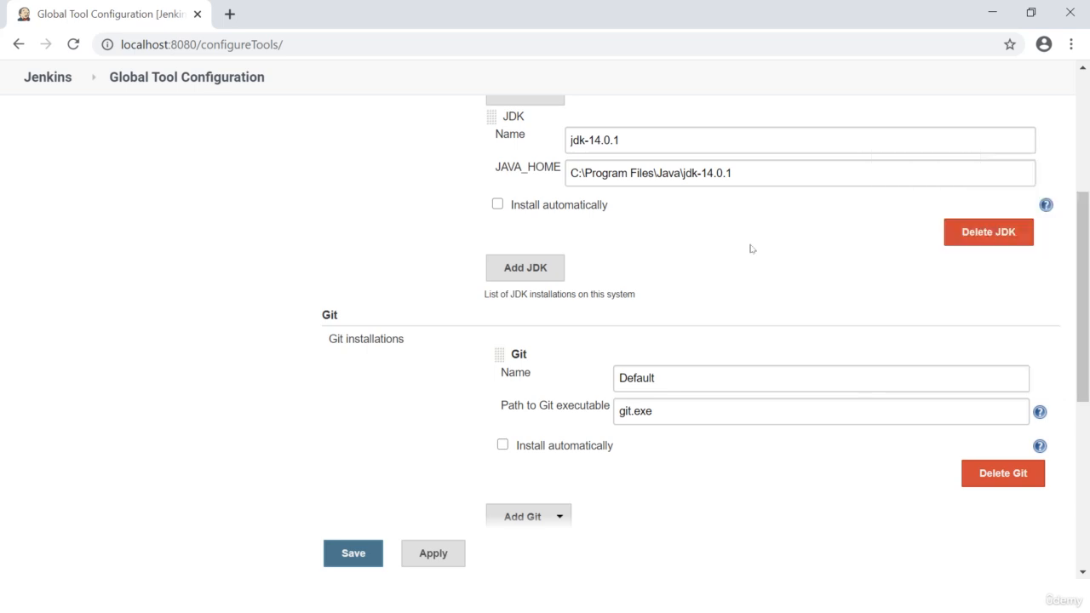
Step: Examine the name and executable path of the Git installation
drag(1082, 271, 1086, 344)
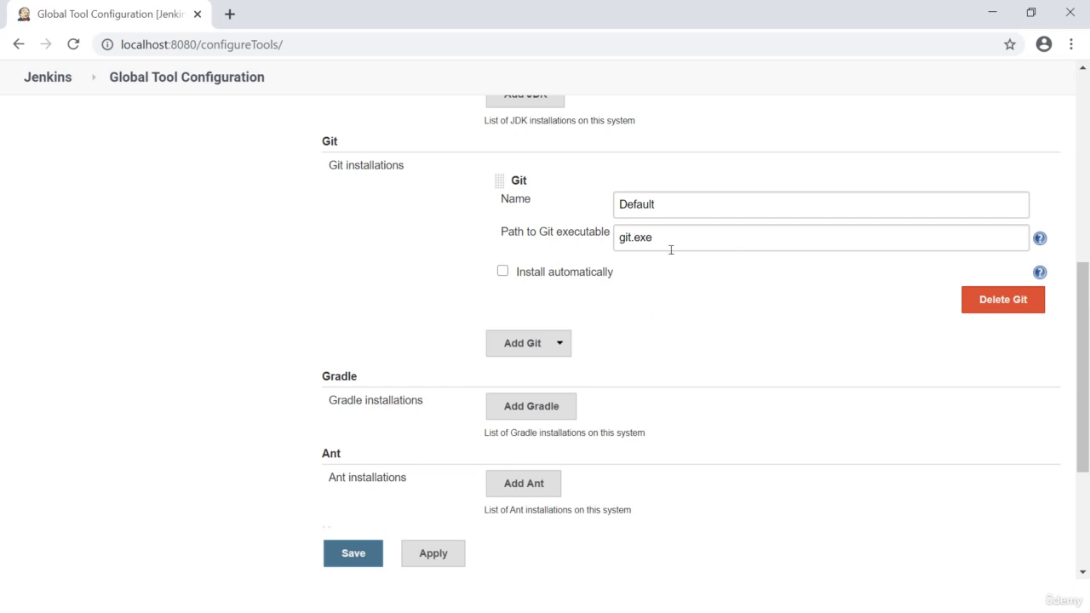
click(696, 202)
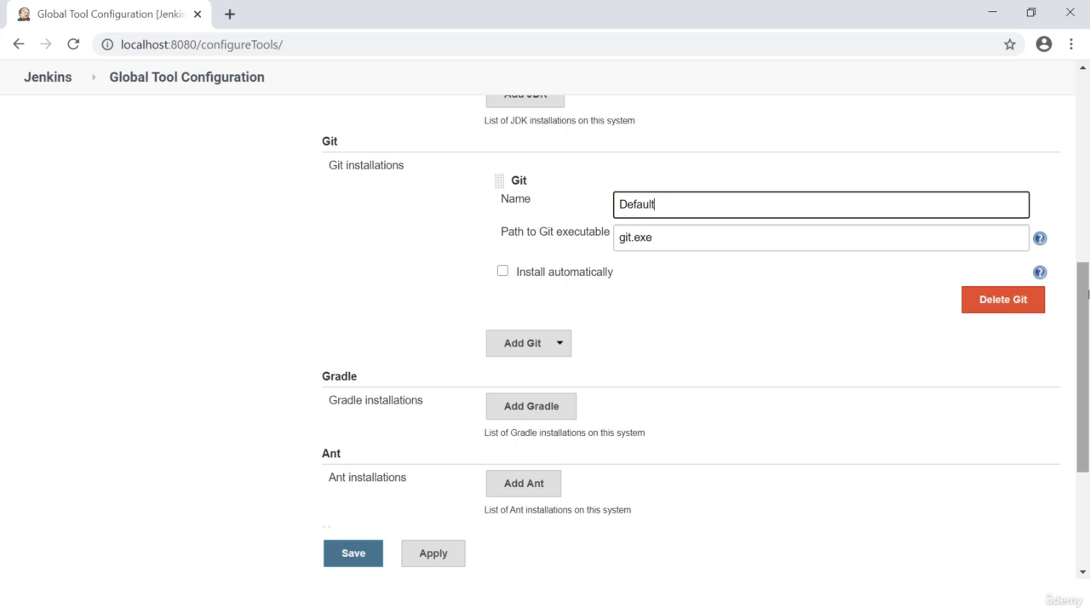
Step: Add a Maven installation entry and disable its automatic installation to expose the MAVEN_HOME setting
drag(1082, 301, 1087, 390)
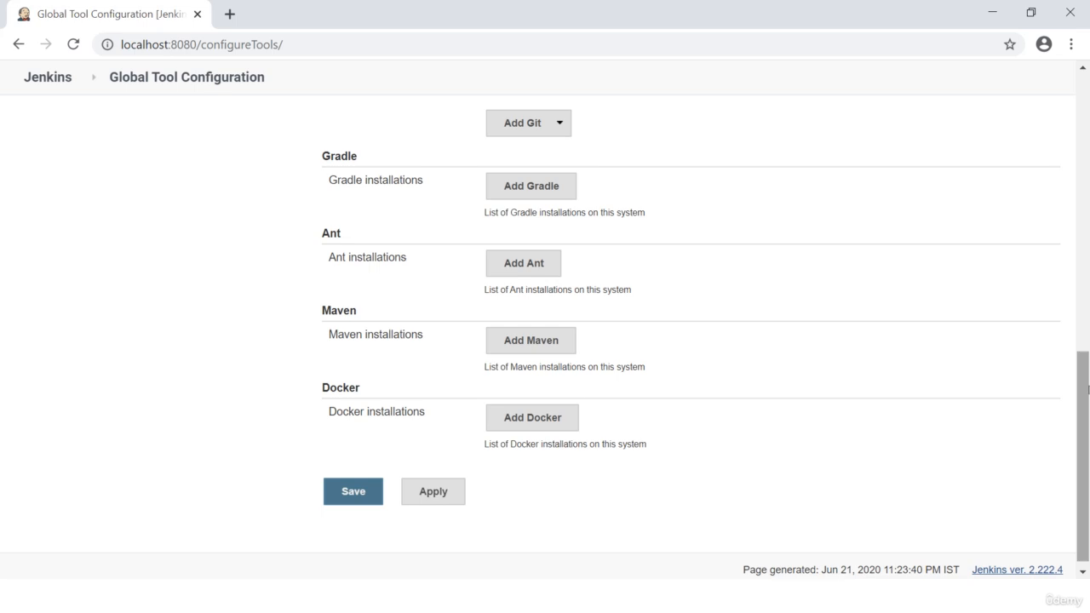
click(513, 339)
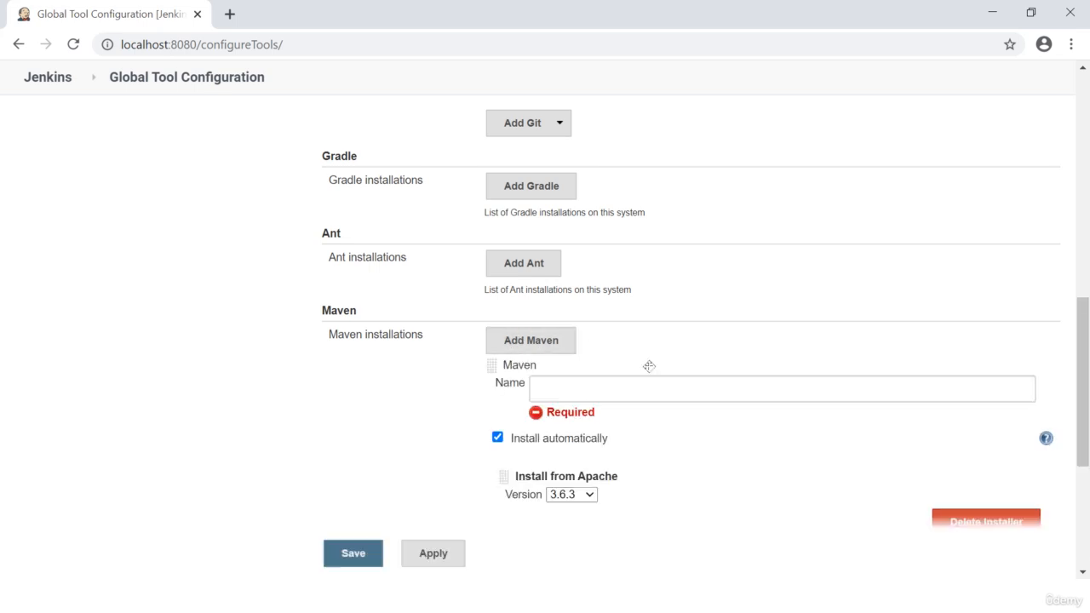
click(564, 393)
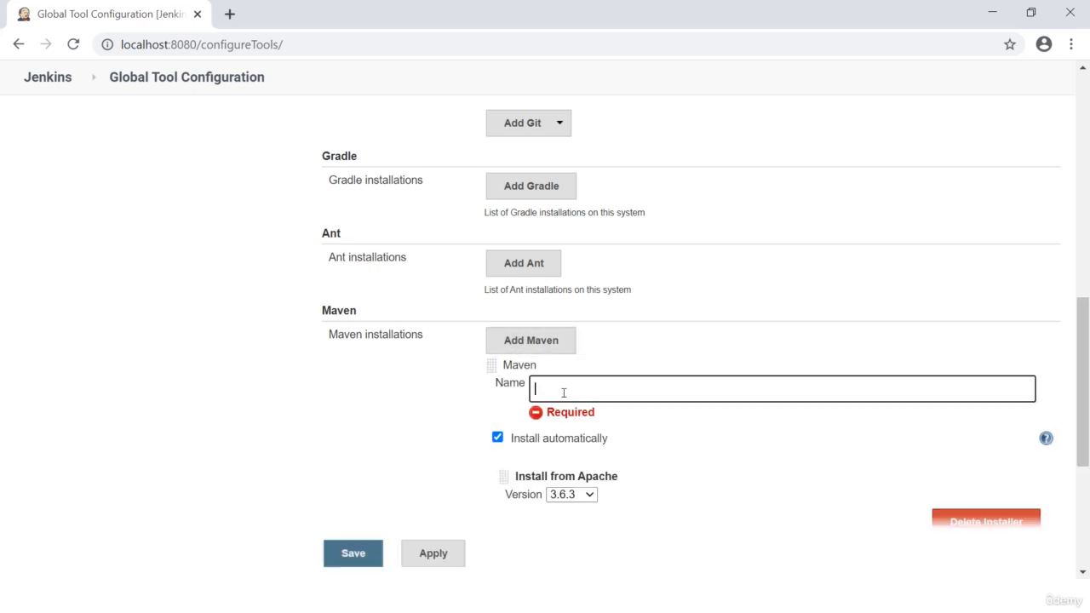
click(497, 437)
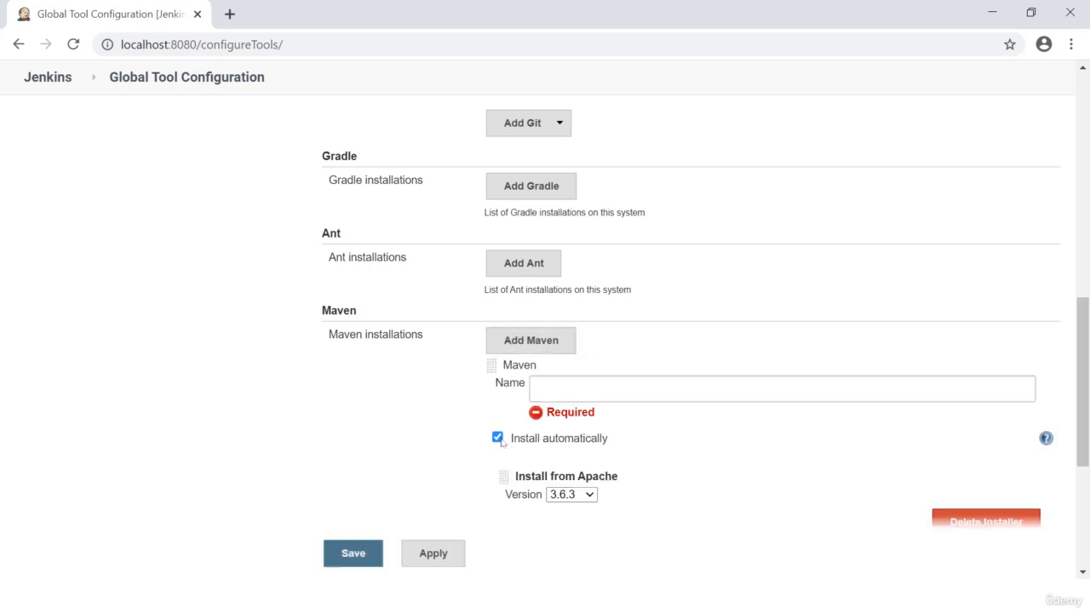
click(609, 381)
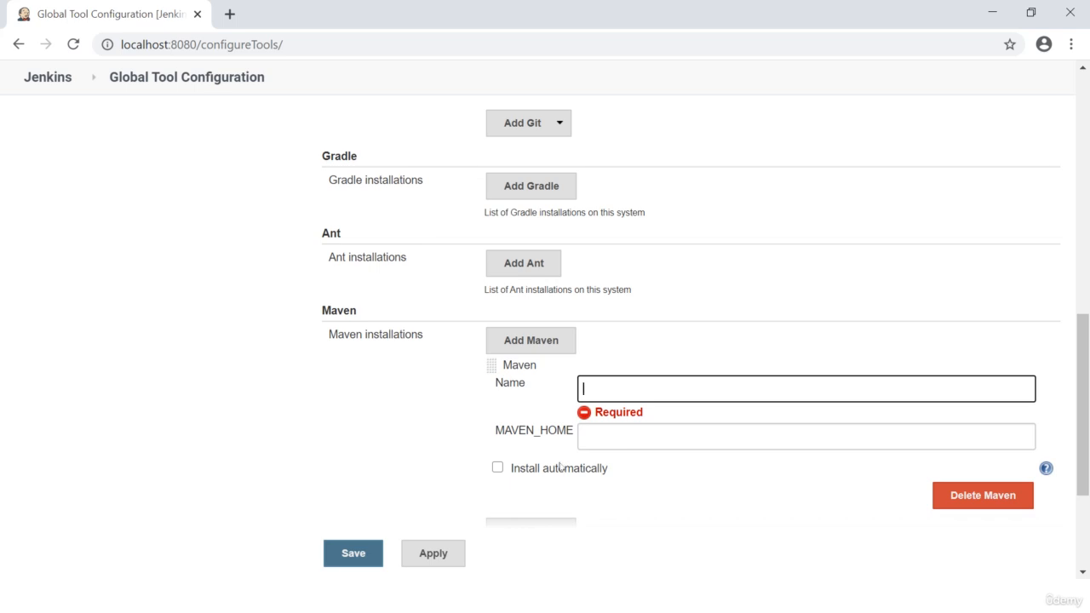
Step: Switch to File Explorer, check the full path of the apache-maven-3.6.3 folder, and return to Jenkins in Chrome
key(super)
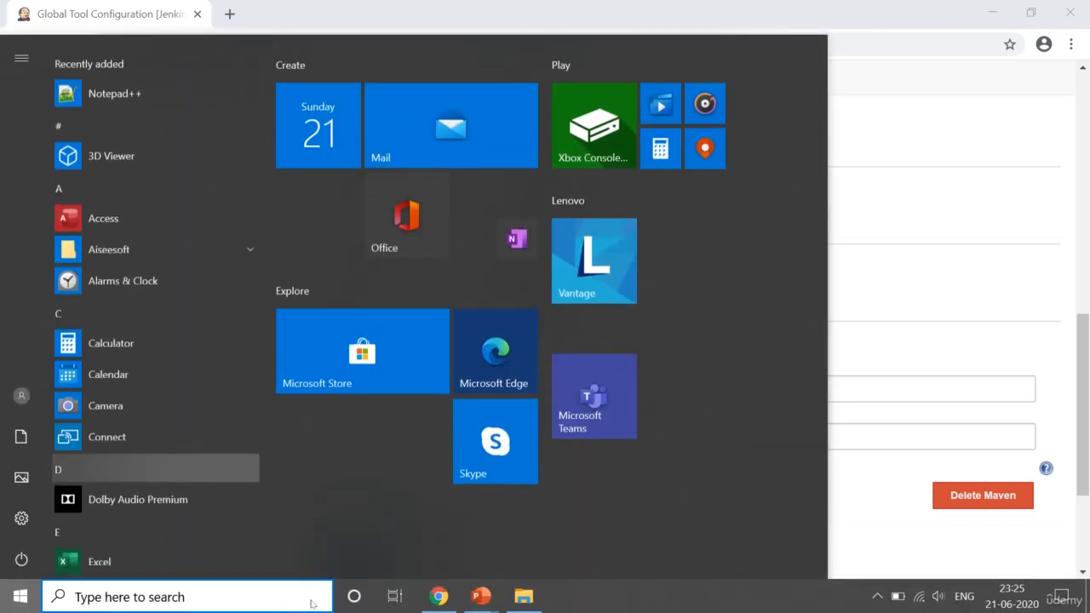
click(524, 597)
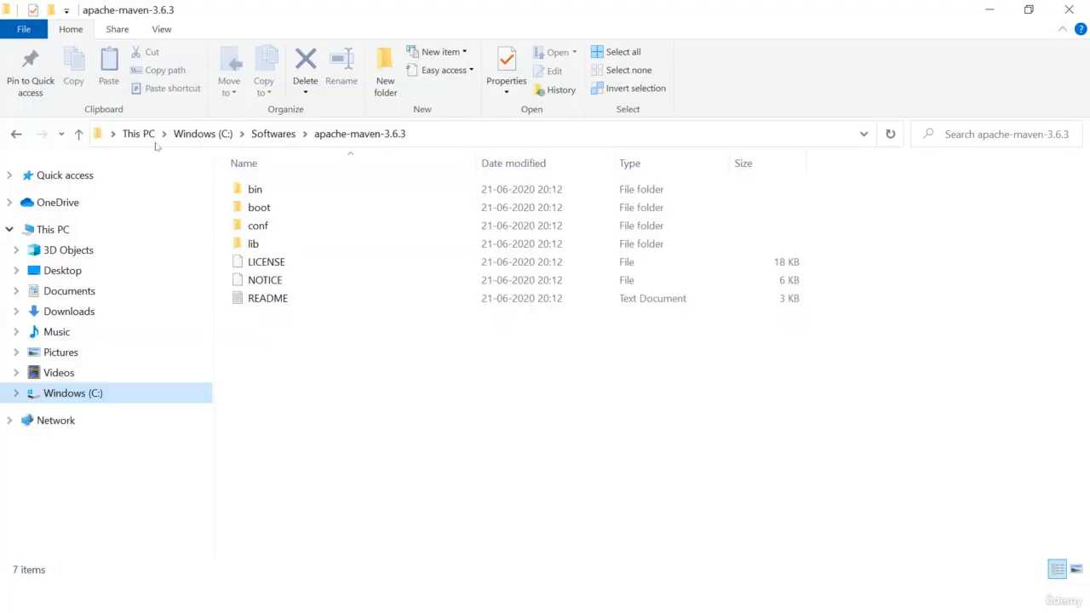
click(458, 134)
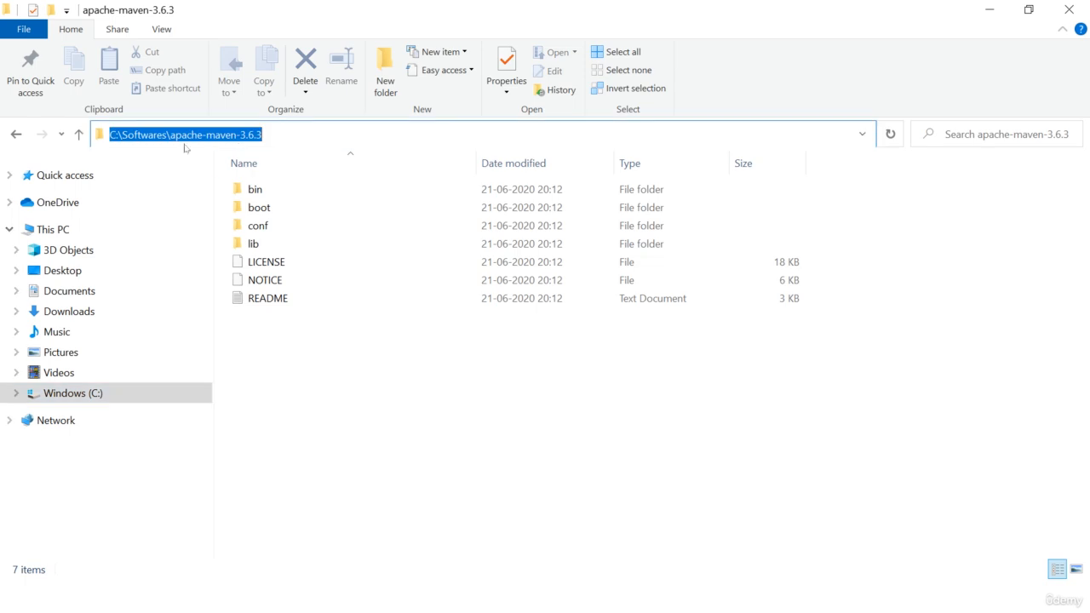
click(378, 454)
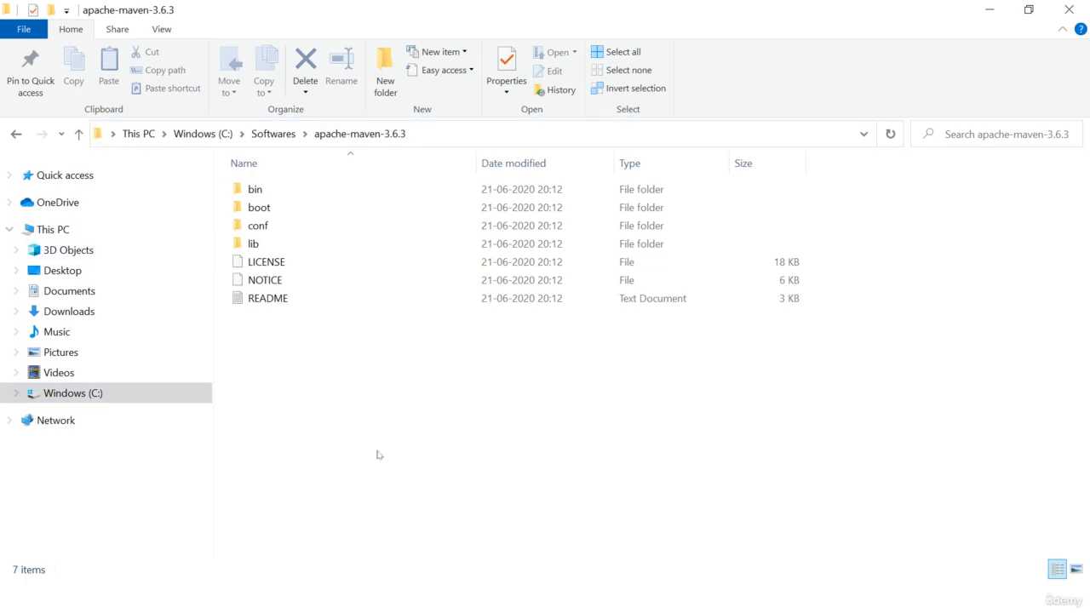
click(429, 134)
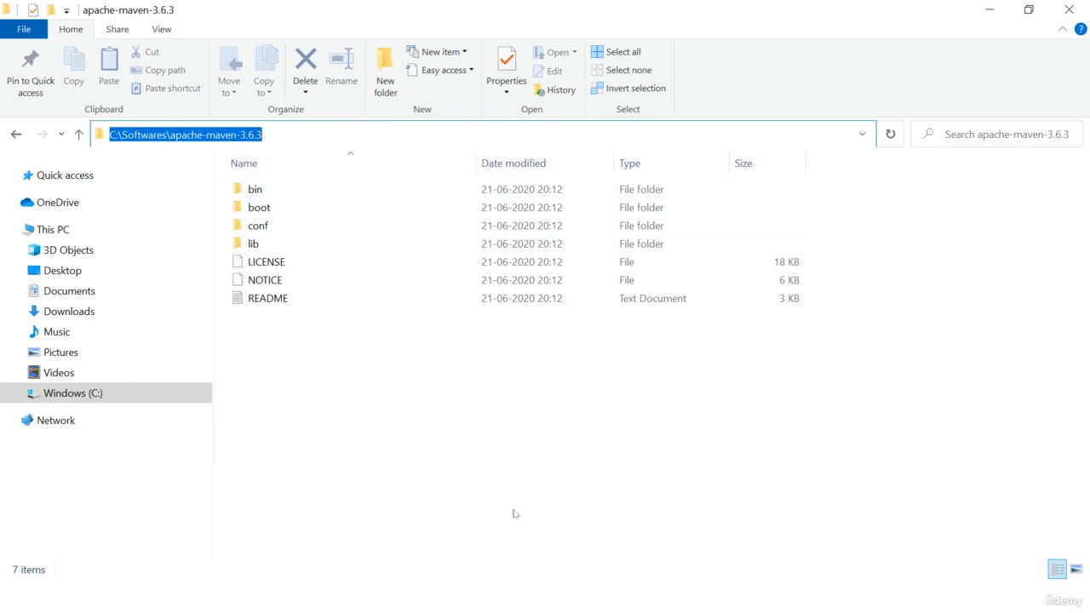
key(super)
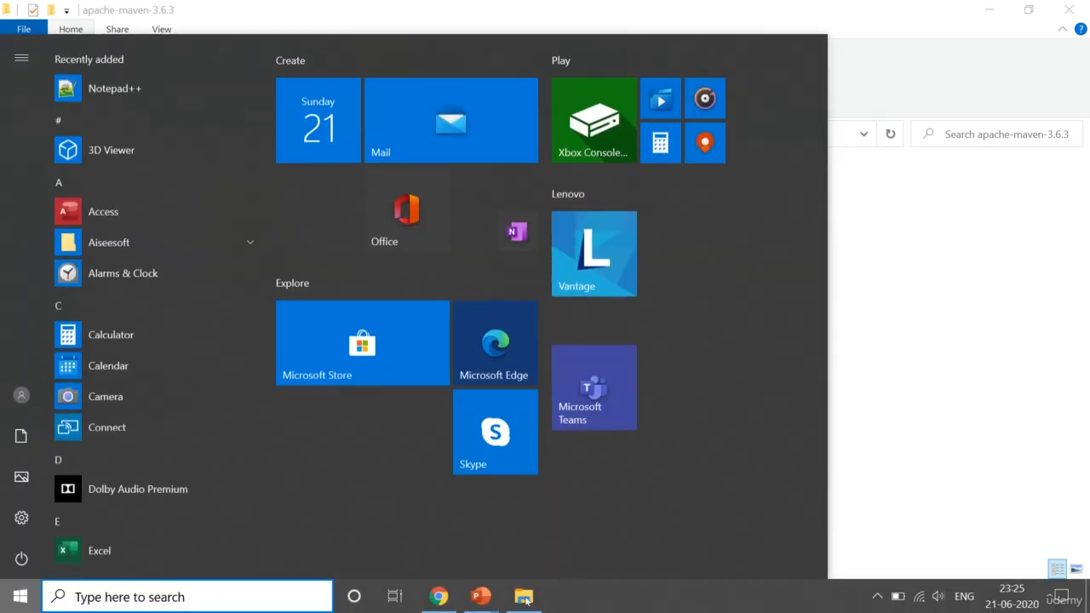
click(451, 600)
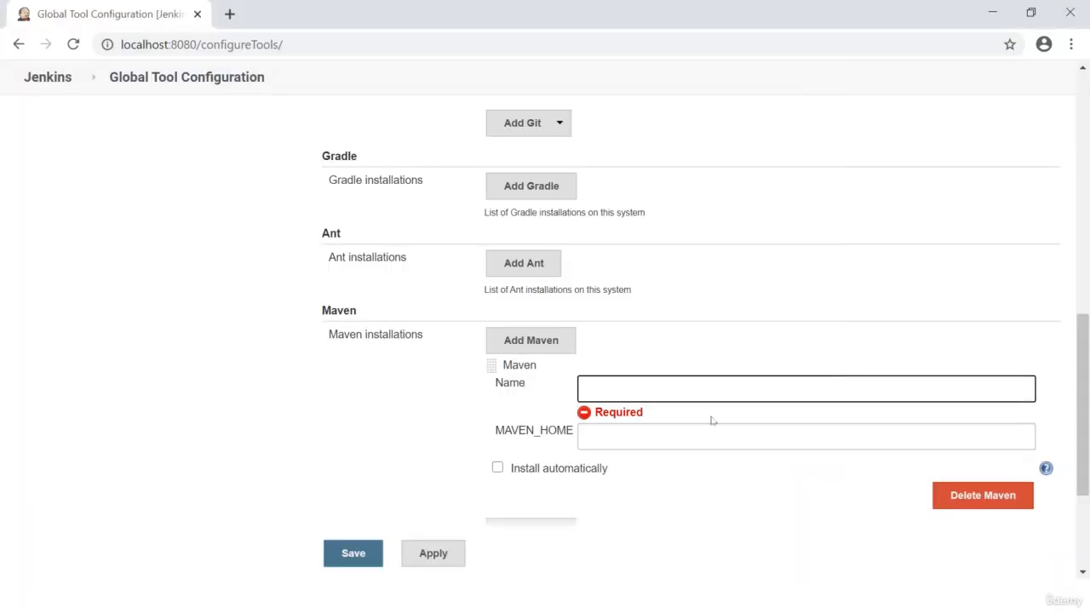
Step: Delete the blank Maven installation entry and save the global tool configuration
click(977, 494)
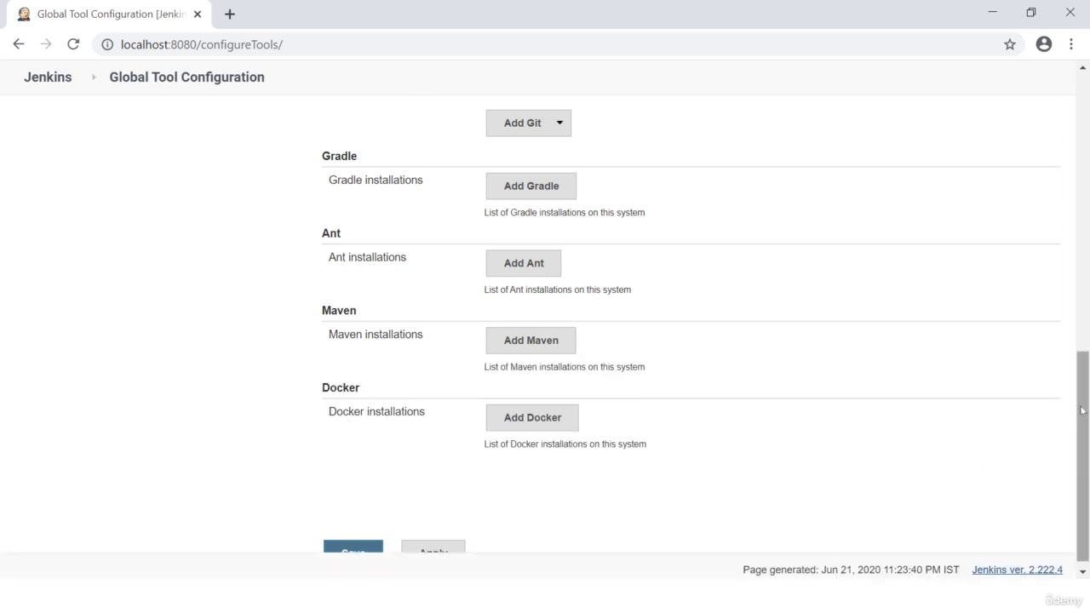
scroll(1081, 410, down, 1)
click(337, 496)
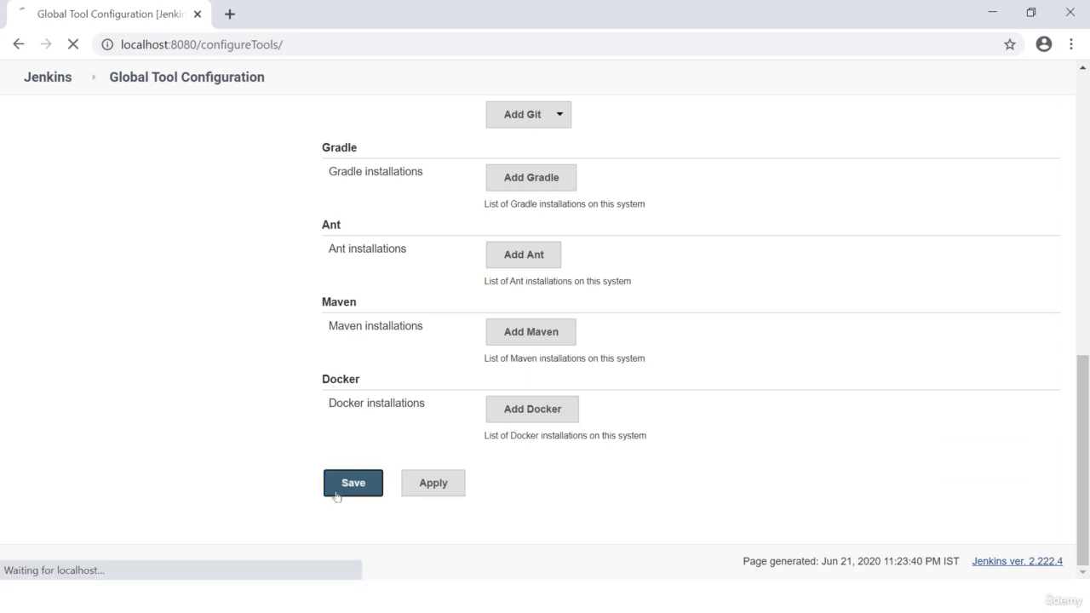